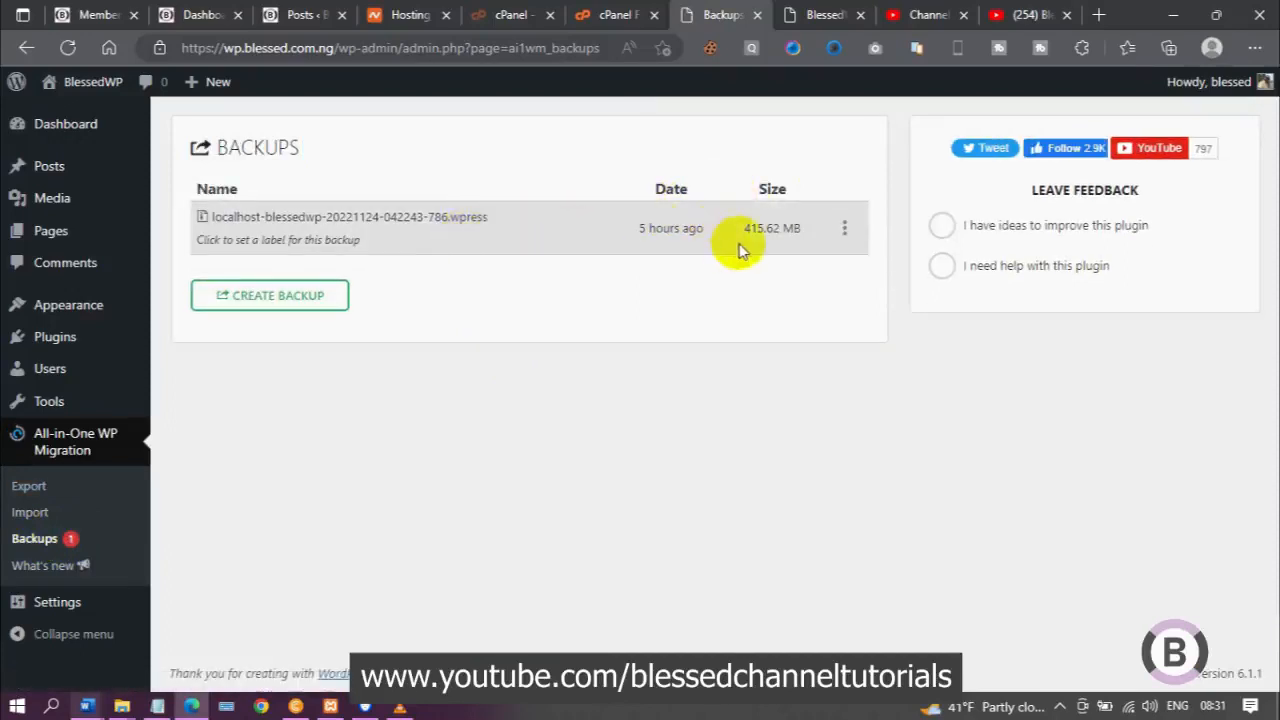
left_click(846, 229)
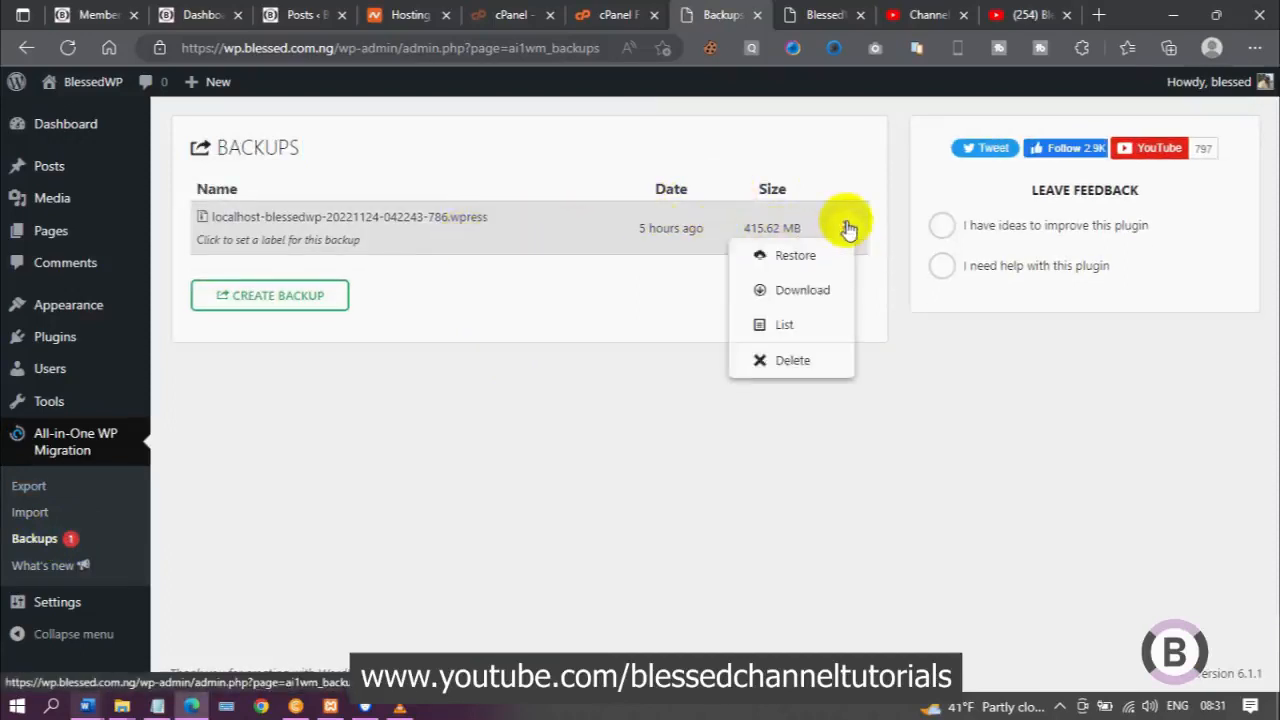
left_click(808, 258)
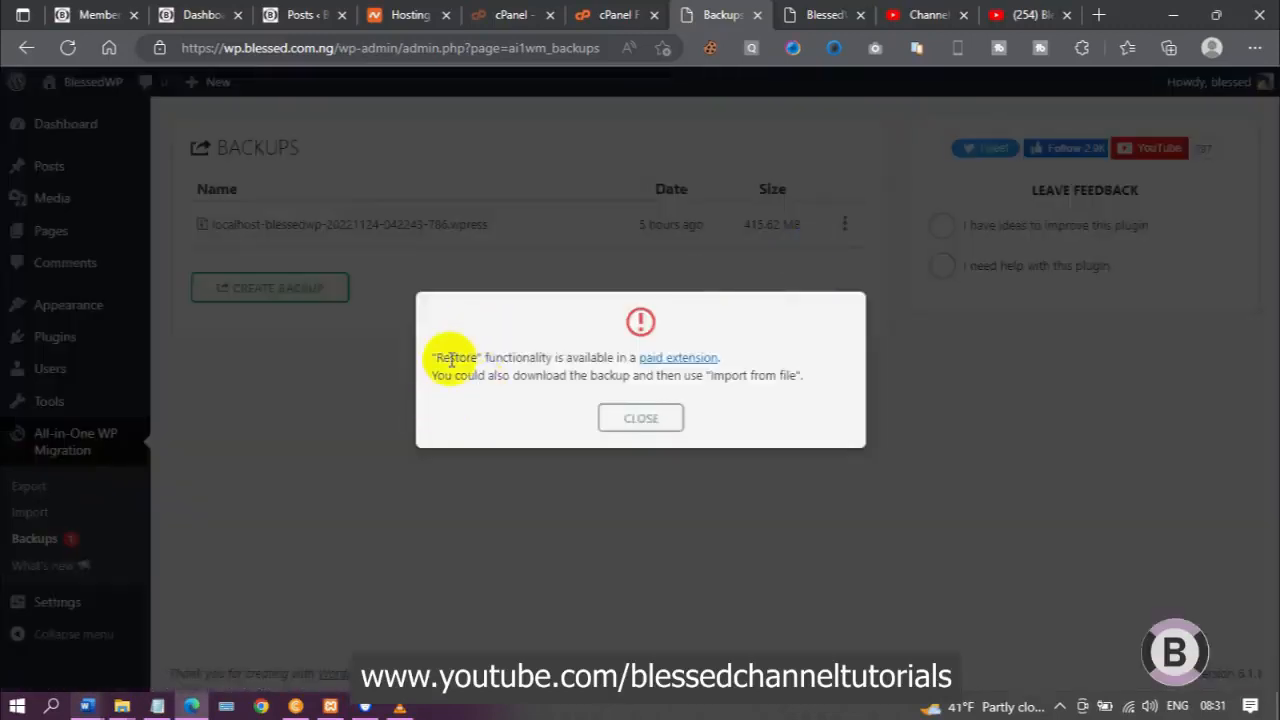
left_click(650, 421)
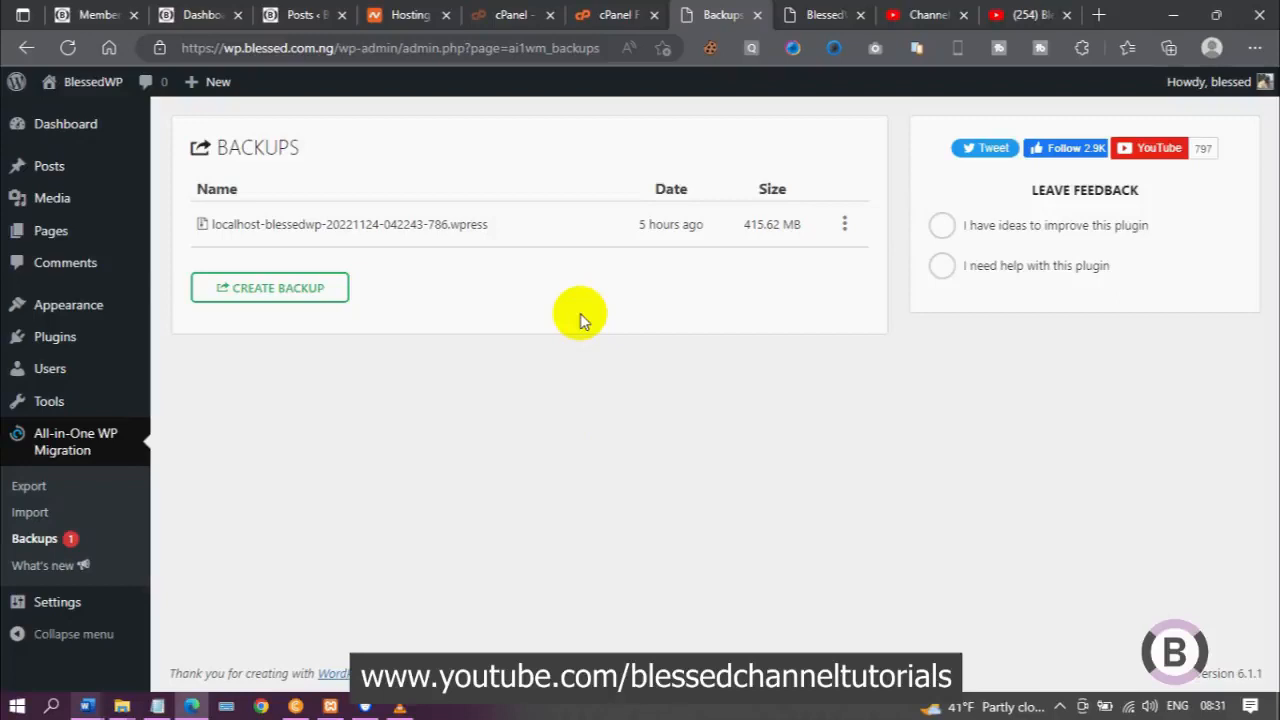
Step: Start a new plugin upload and supply all-in-one-wp-migration.6.77 (10 GB upload).zip from the BTC PRO PAY - ProInvest folder as its file
mouse_move(103, 343)
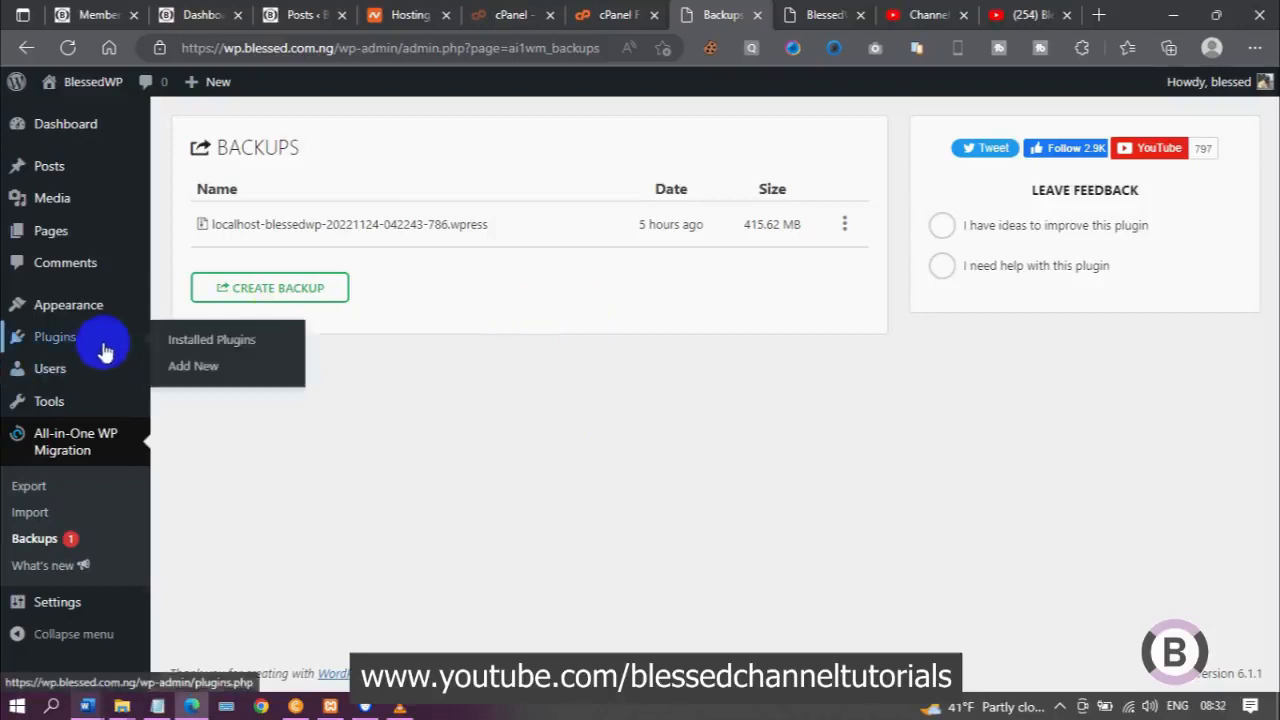
left_click(203, 368)
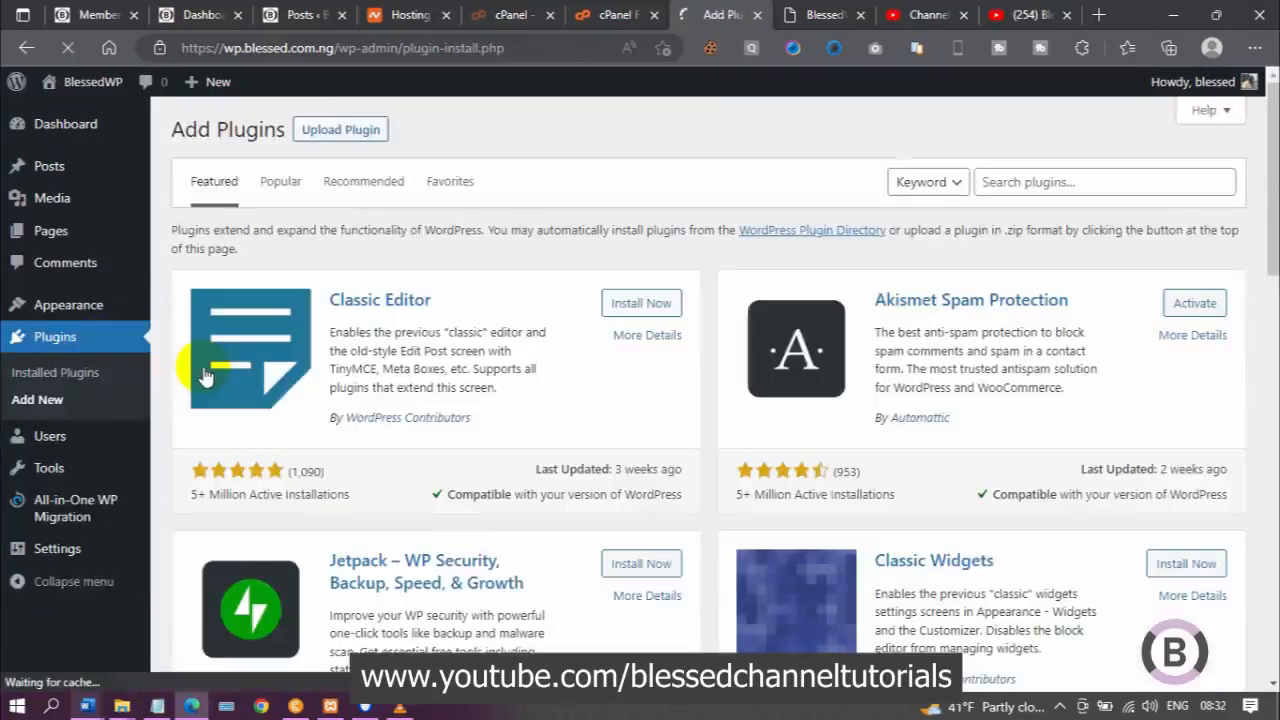
left_click(362, 137)
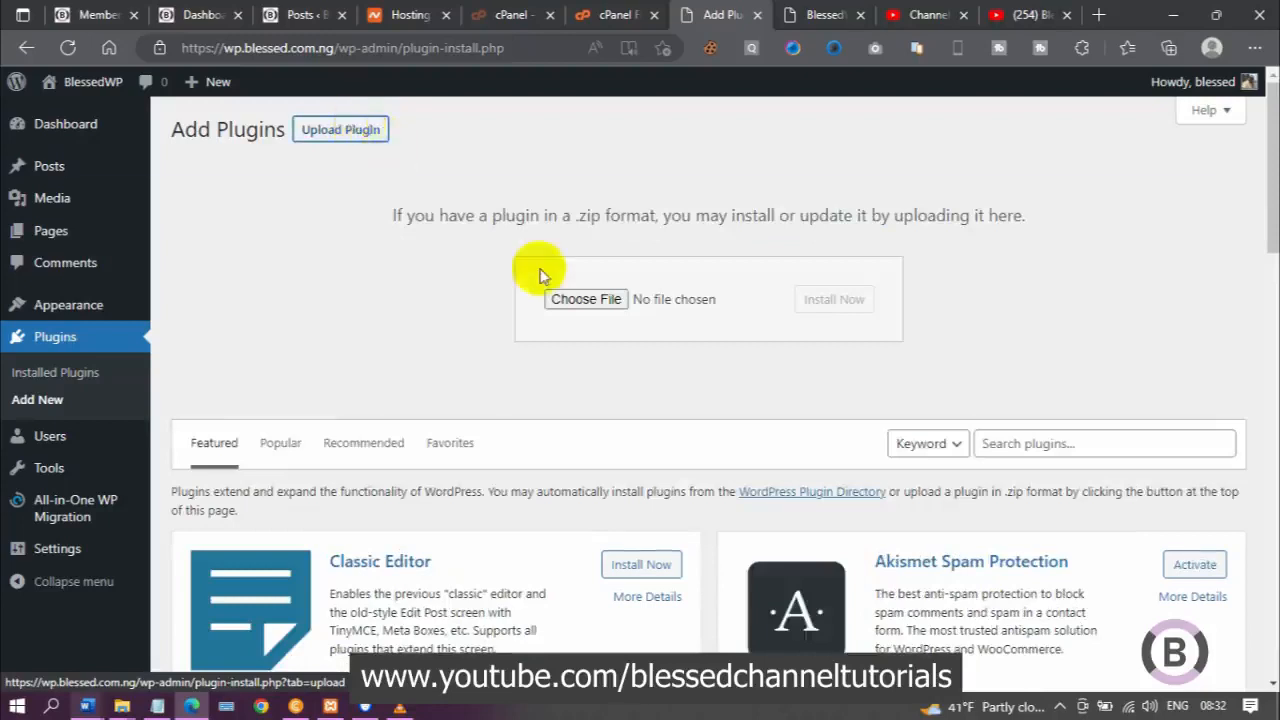
left_click(568, 299)
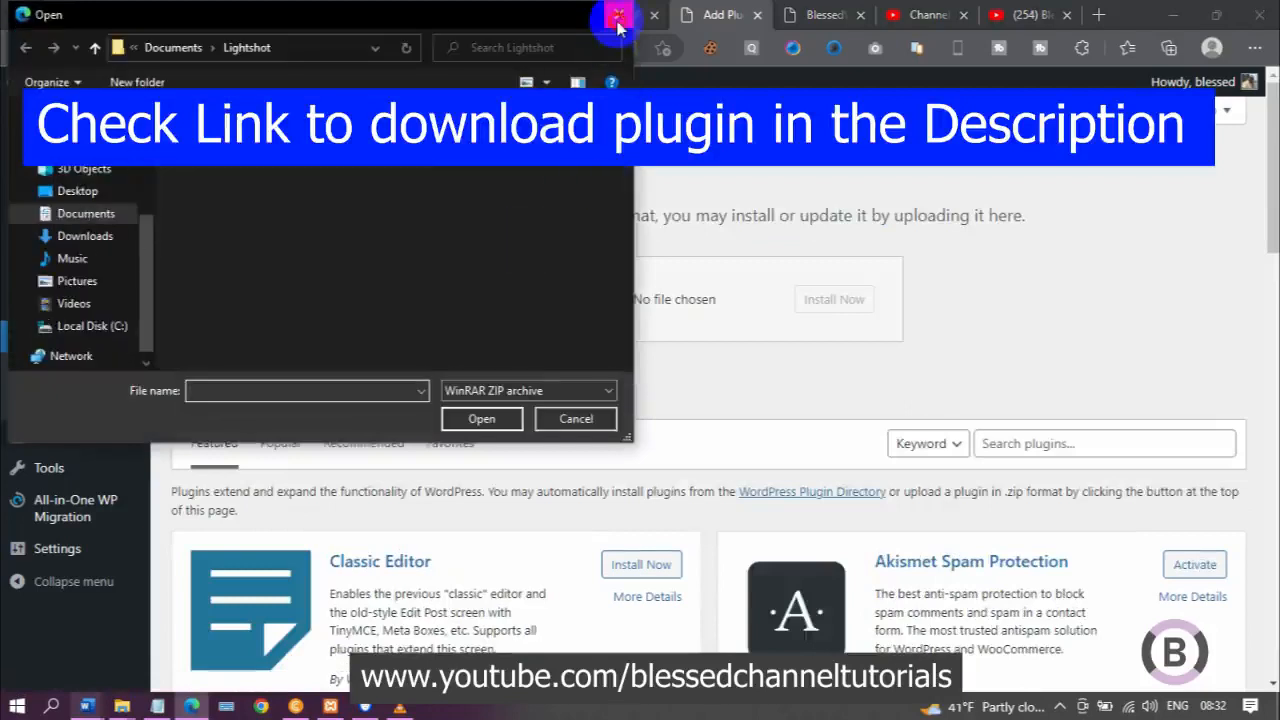
left_click(617, 14)
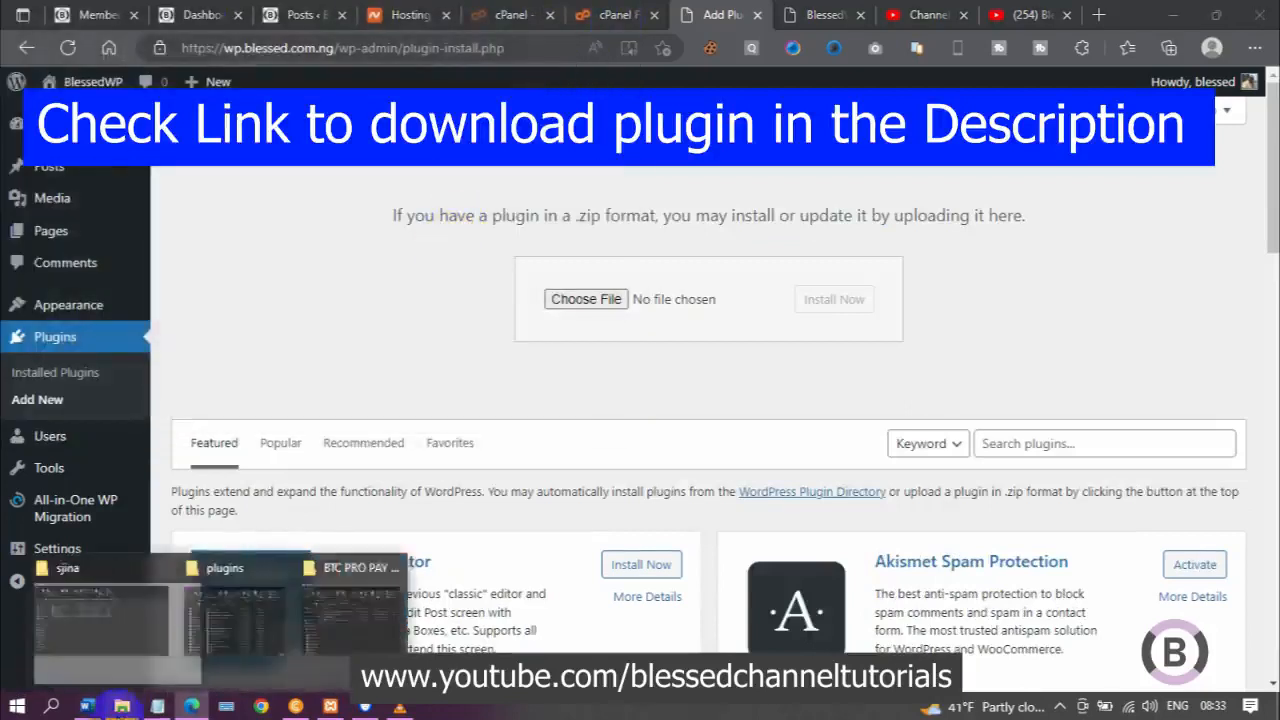
left_click(410, 648)
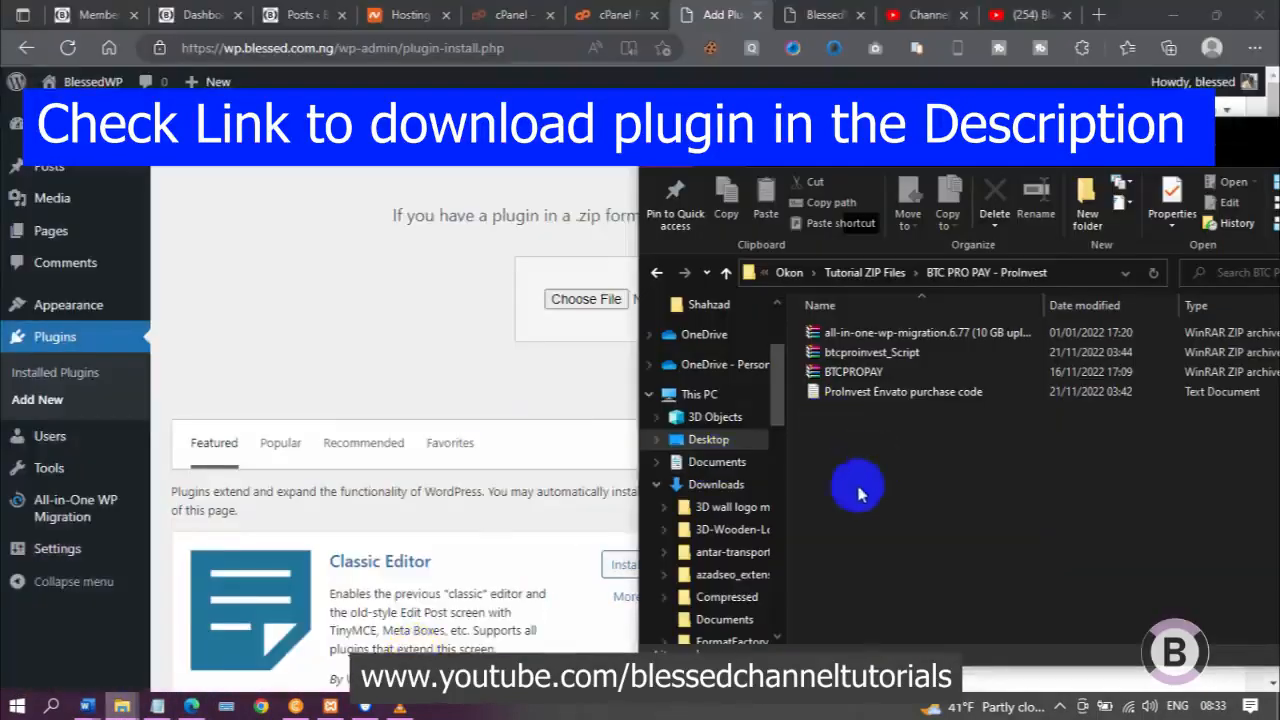
left_click(883, 335)
left_click_drag(883, 335, 615, 305)
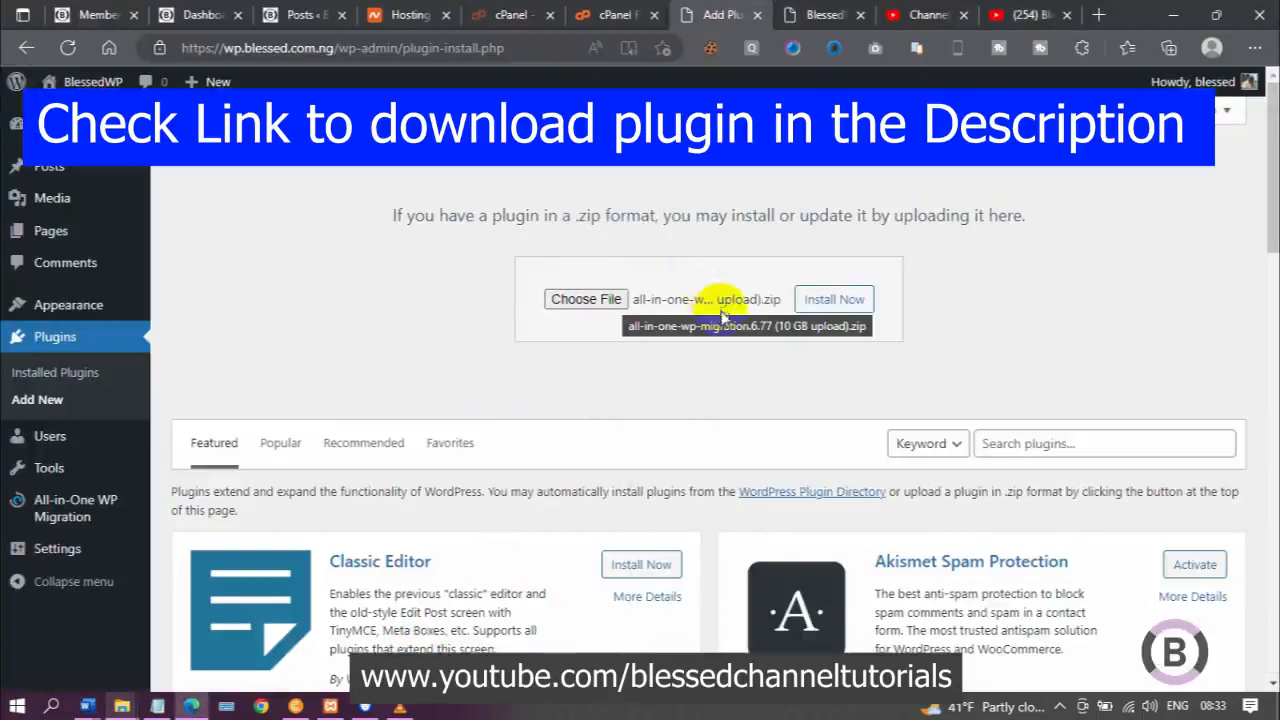
Step: Install the uploaded All-in-One WP Migration 6.77 over the current version and open the list of installed plugins
left_click(838, 301)
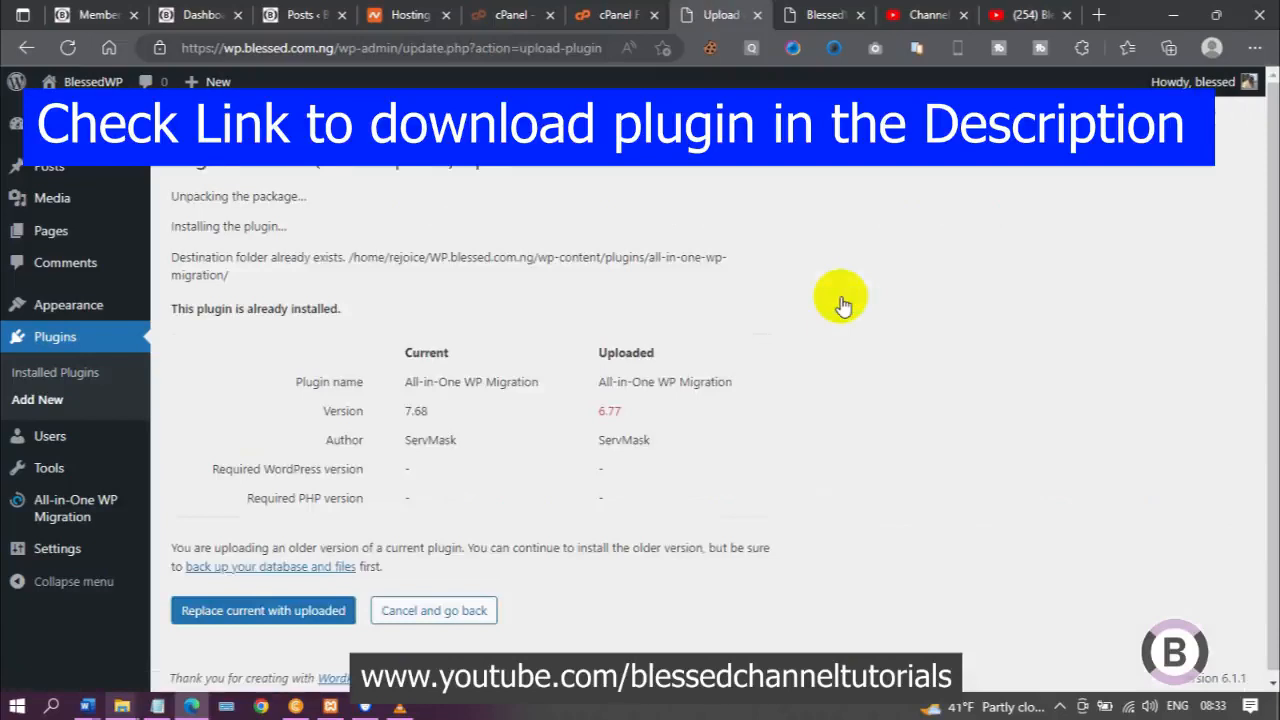
left_click(268, 612)
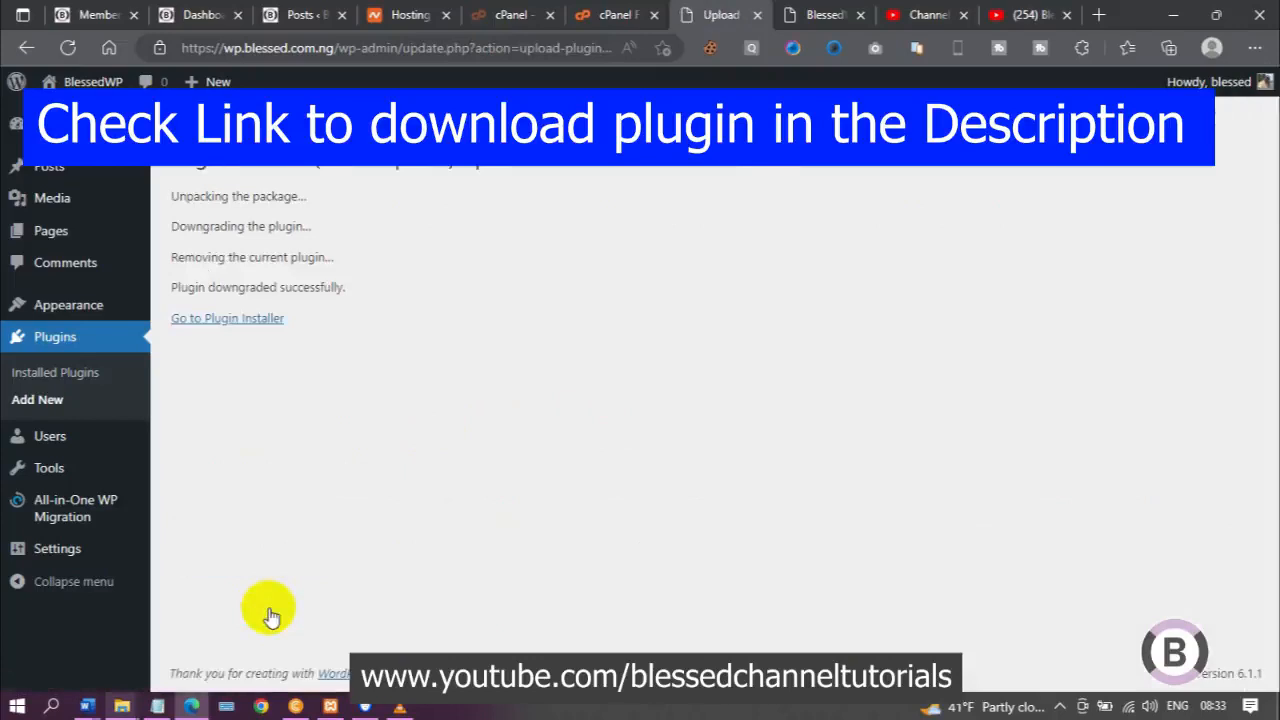
left_click(249, 320)
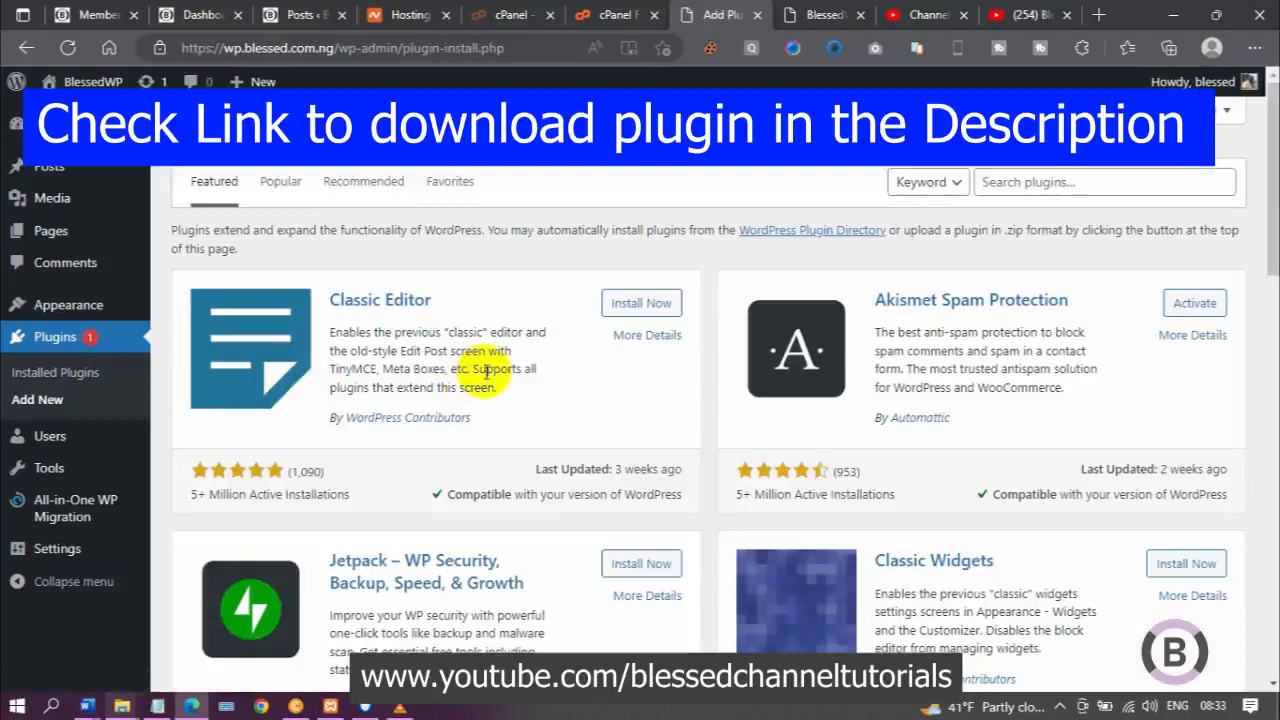
left_click(82, 372)
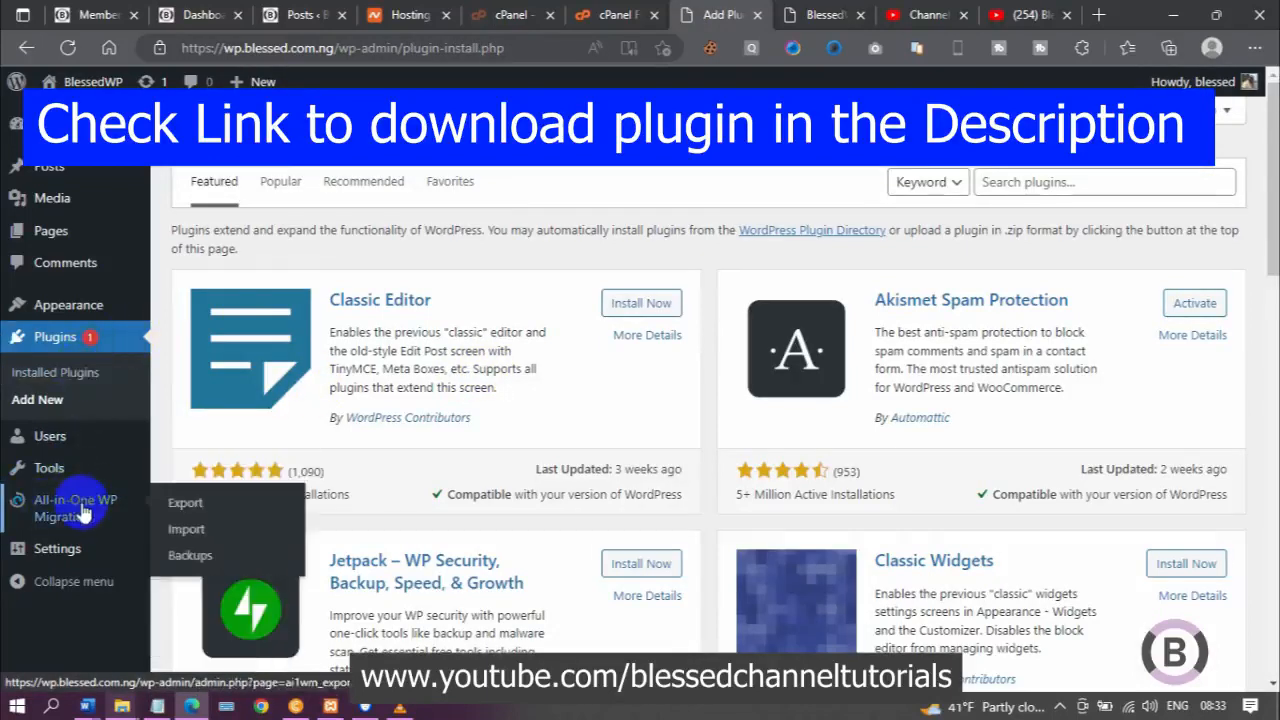
left_click(78, 381)
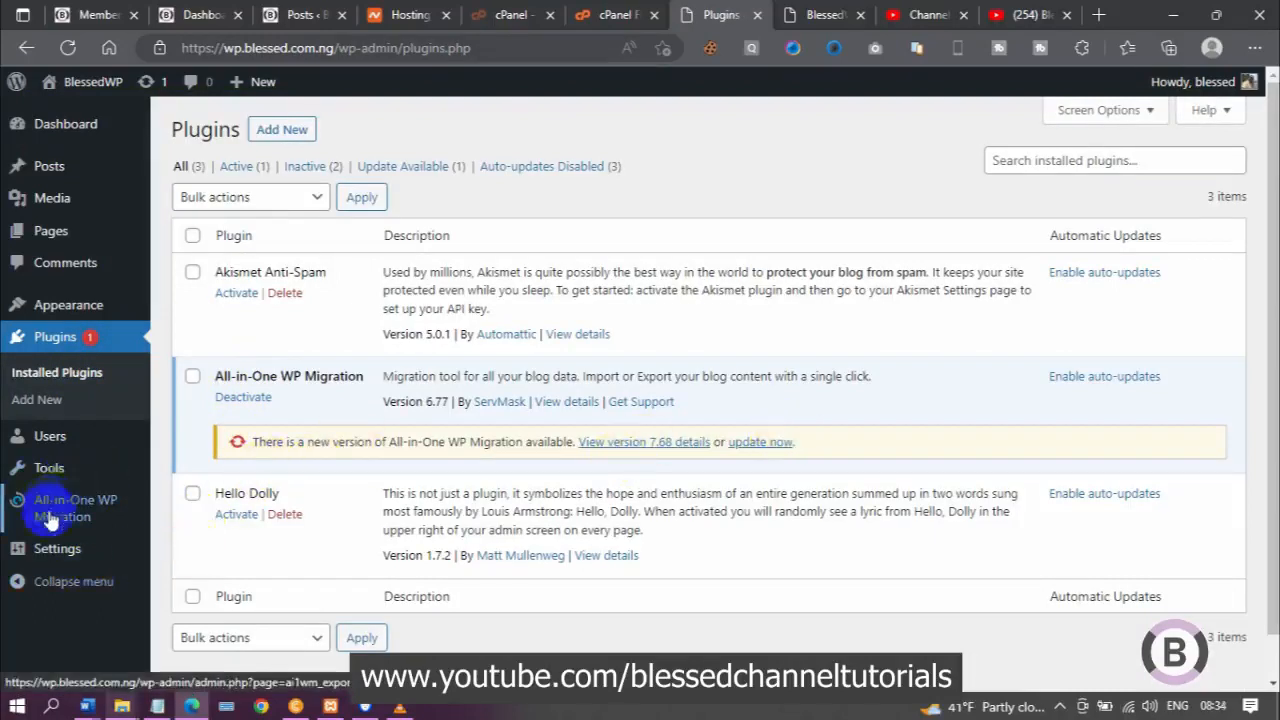
Step: Restore the site from the localhost-blessedwp .wpress file in the All-in-One WP Migration backups, accepting the overwrite
mouse_move(55, 514)
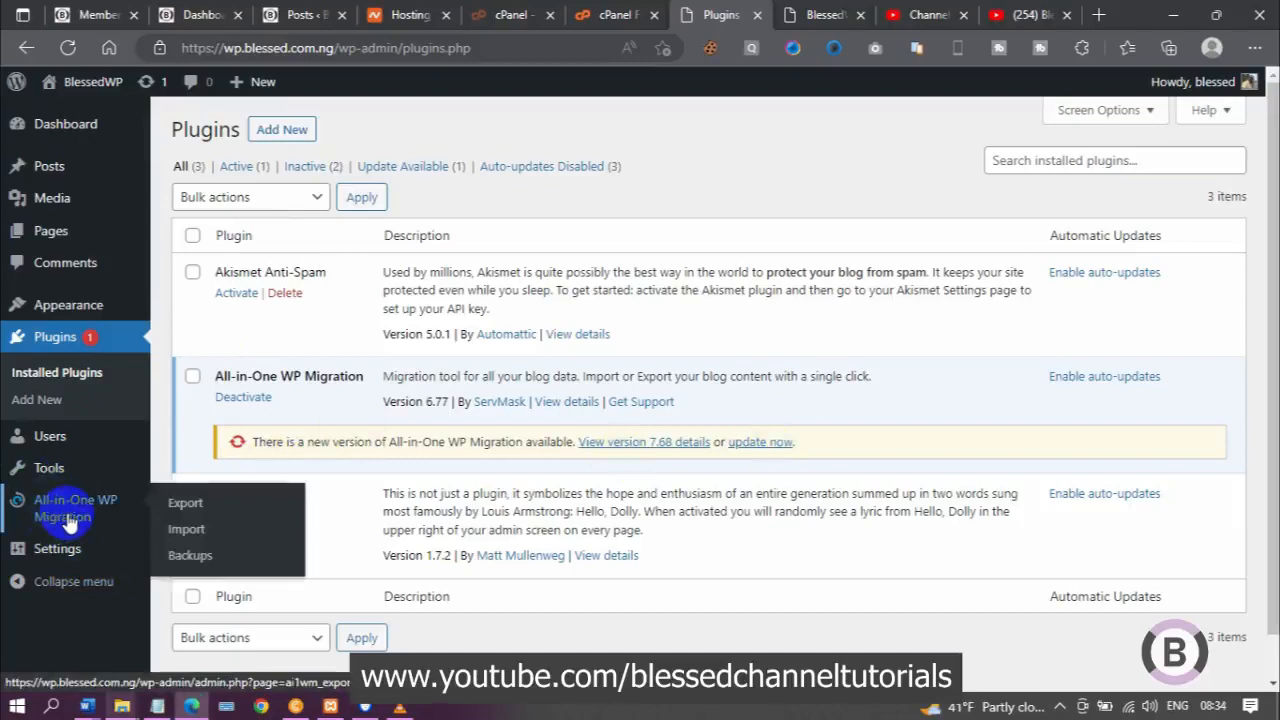
left_click(175, 565)
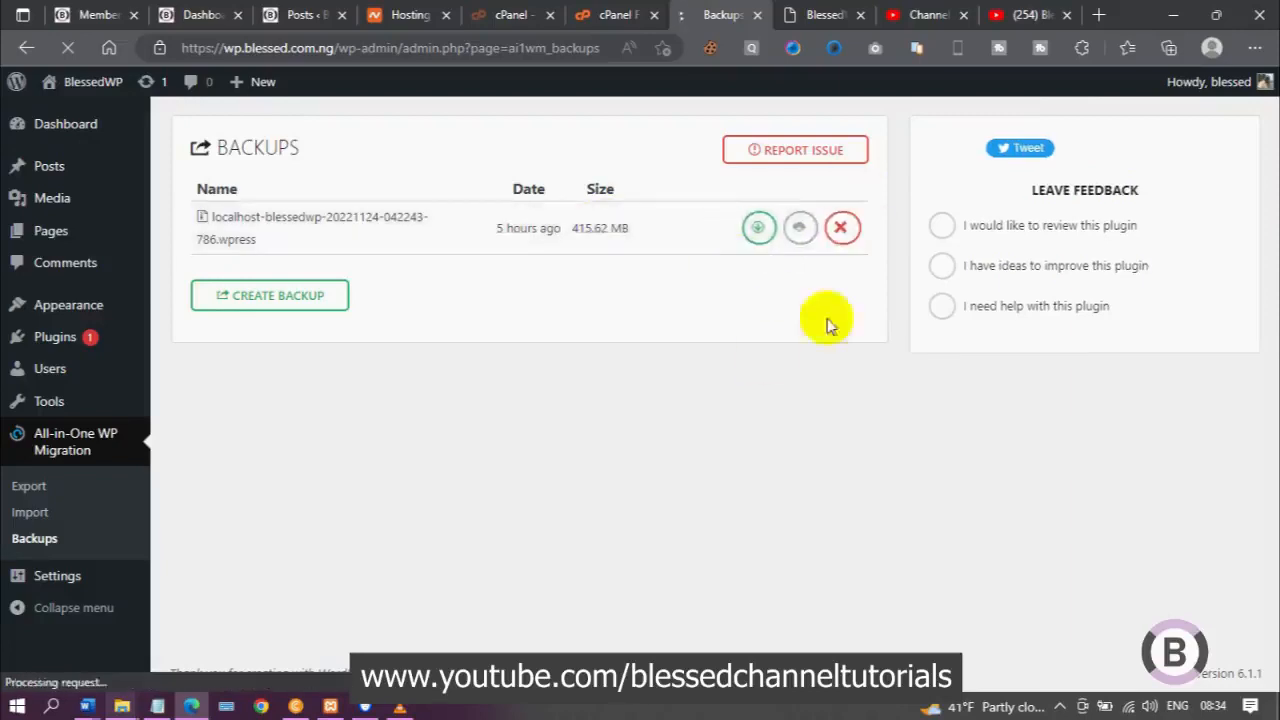
left_click(765, 230)
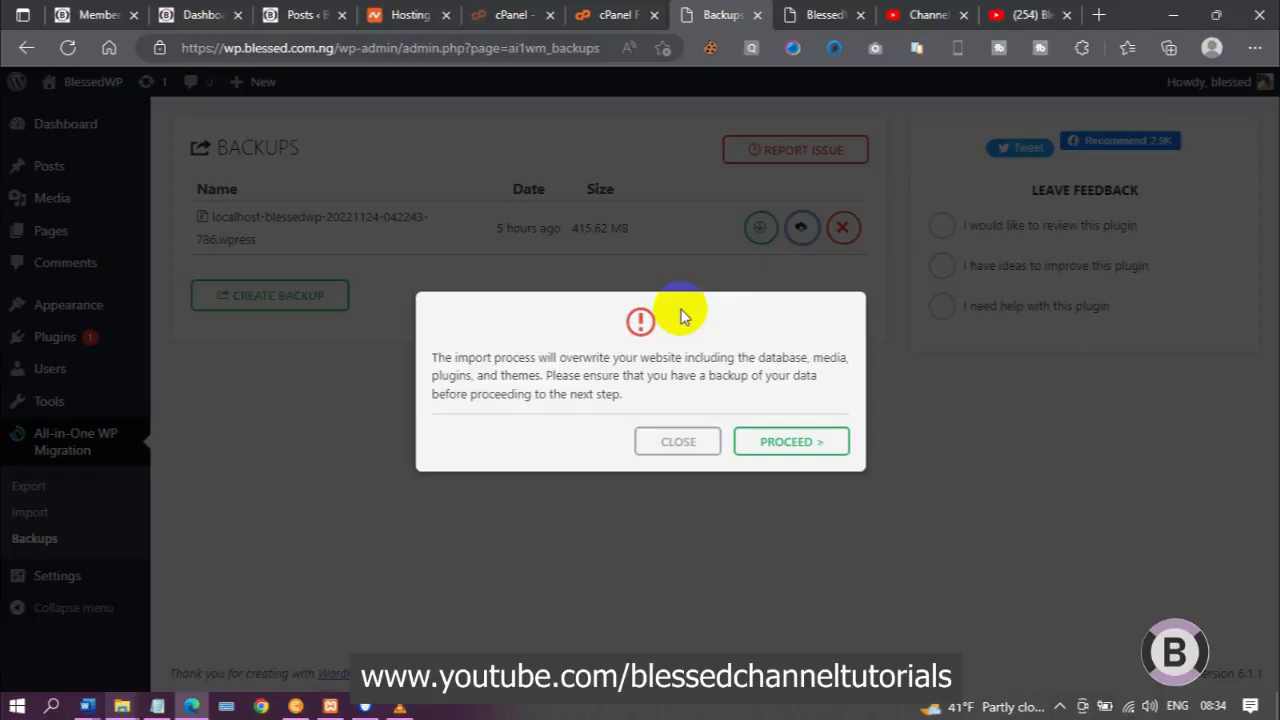
left_click(777, 446)
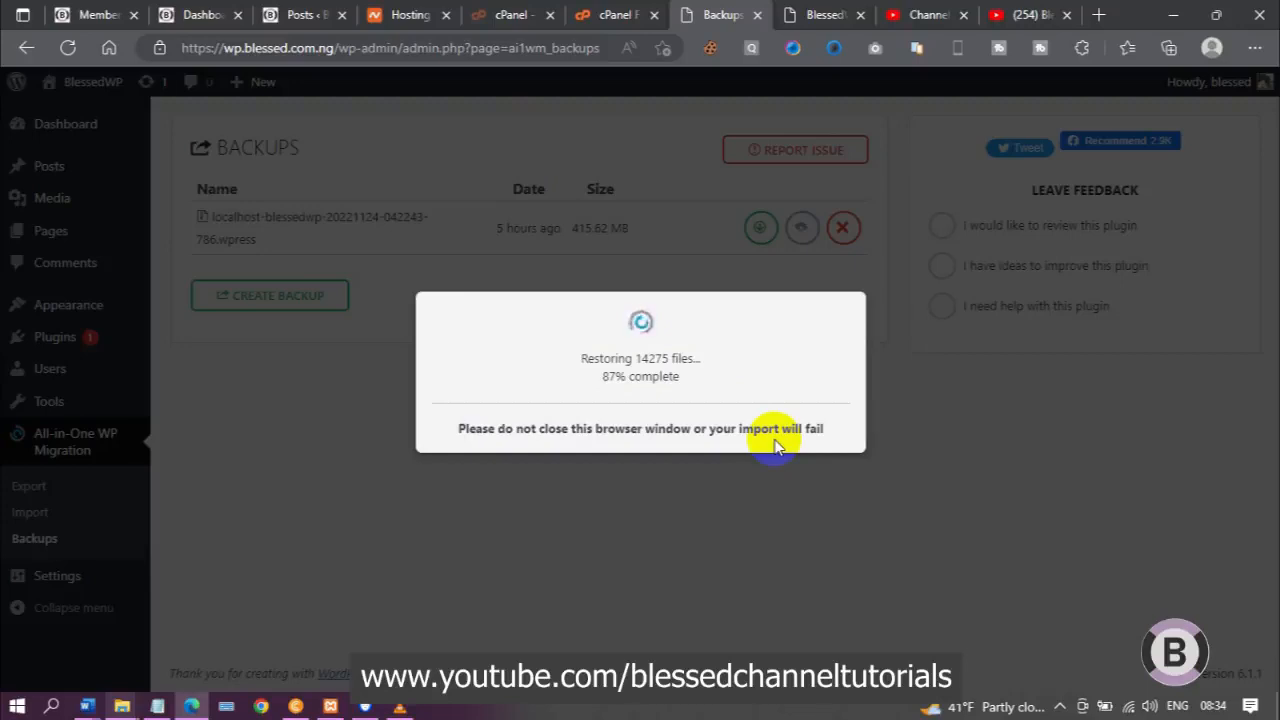
Step: Look at the site's front page while the restore runs and return to the import progress
left_click(812, 22)
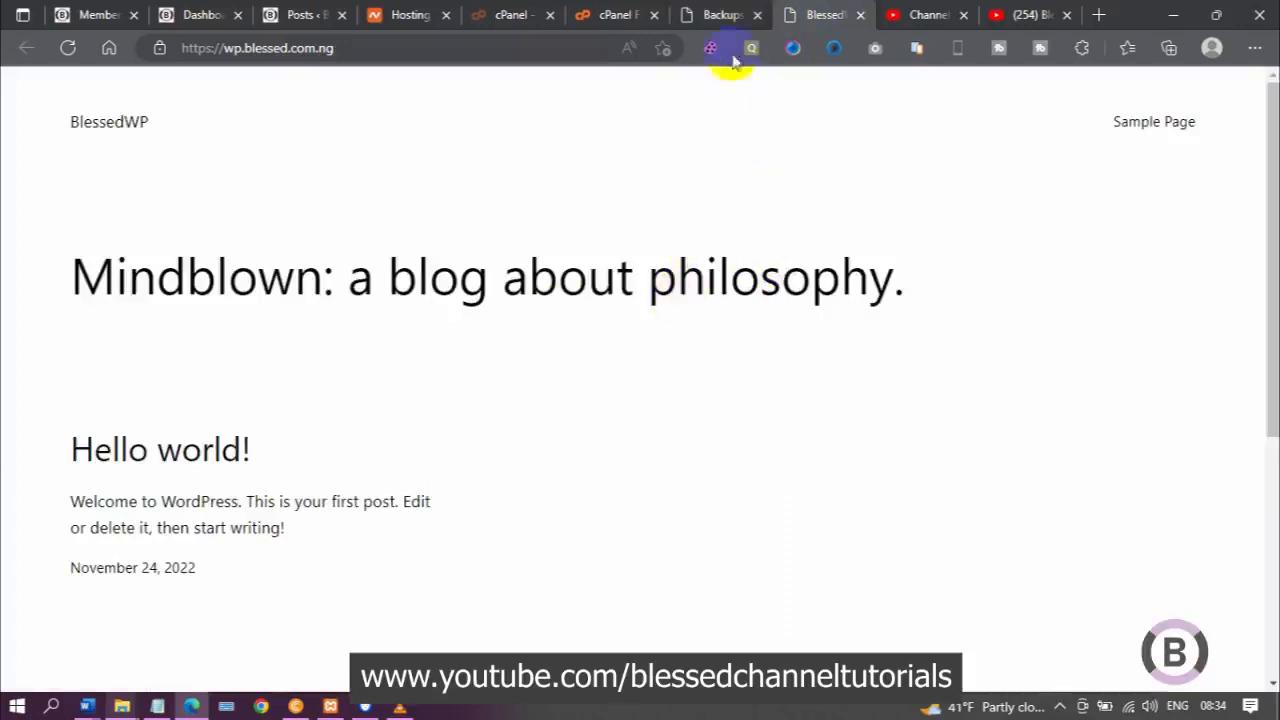
left_click(714, 25)
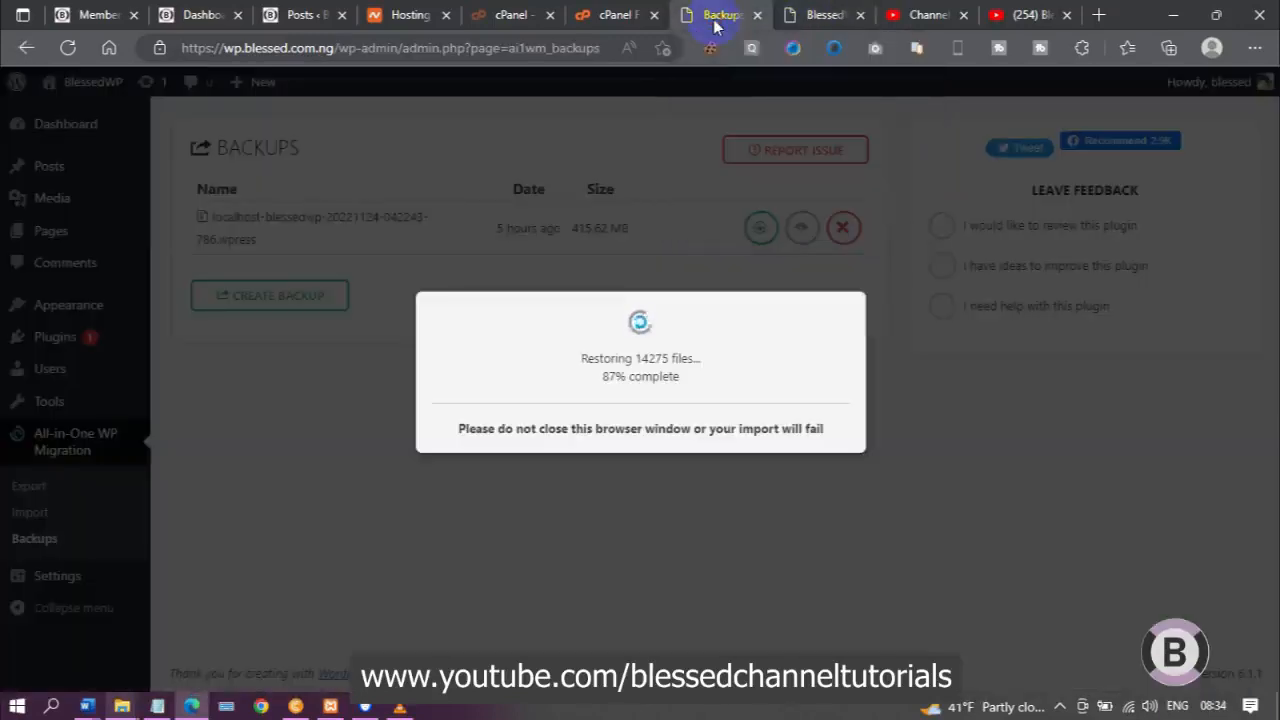
left_click(794, 22)
left_click(714, 15)
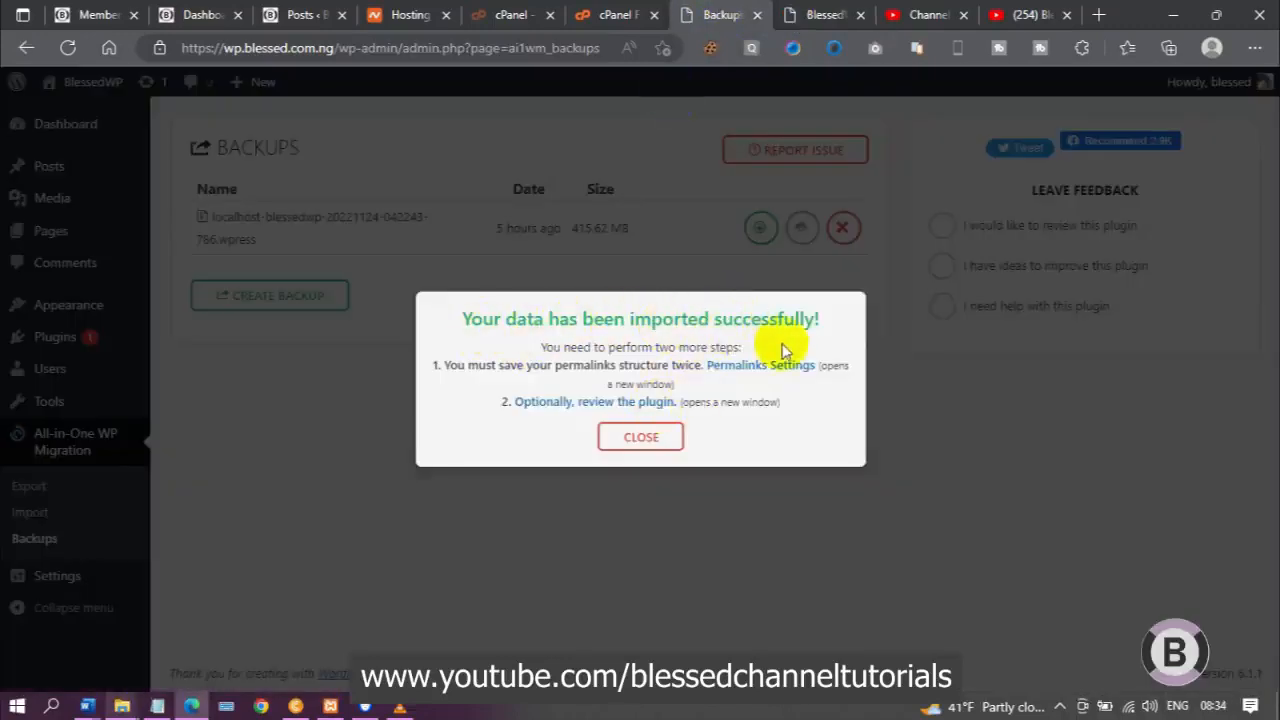
Step: Open the permalink settings from the import message and log in to WordPress with the saved username and password
left_click(784, 368)
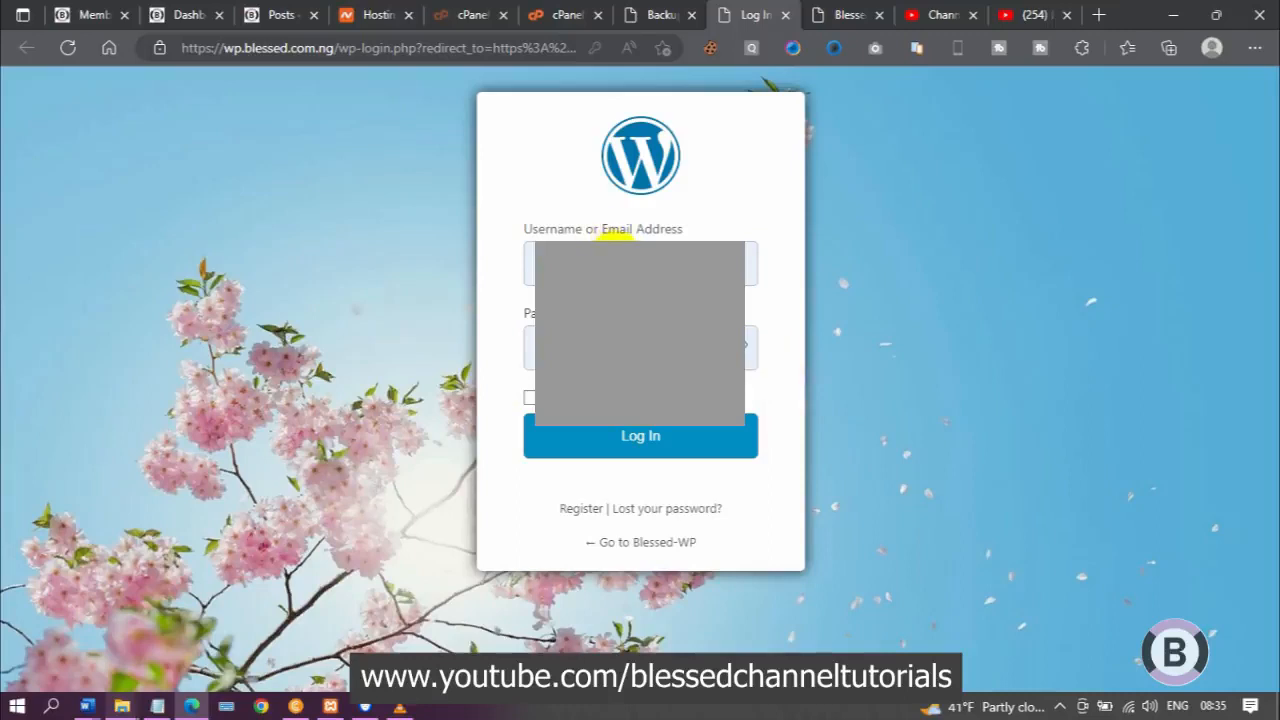
left_click(612, 262)
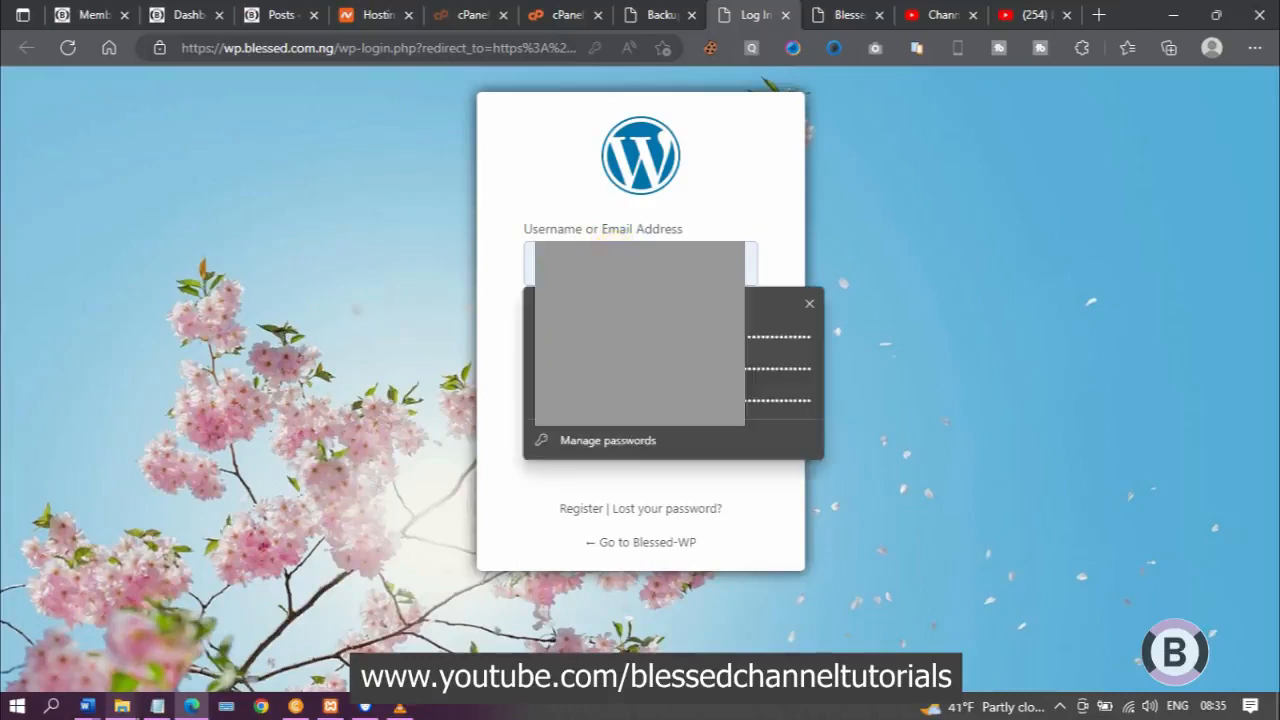
key("Escape")
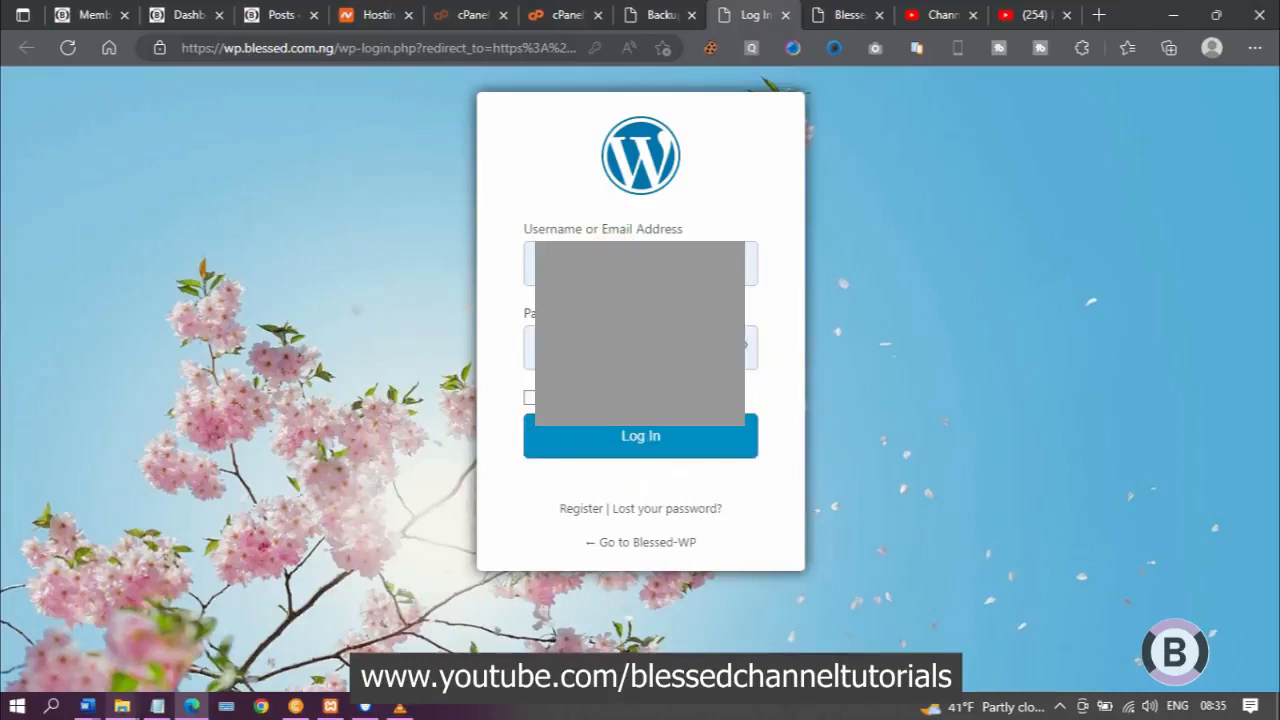
left_click(651, 434)
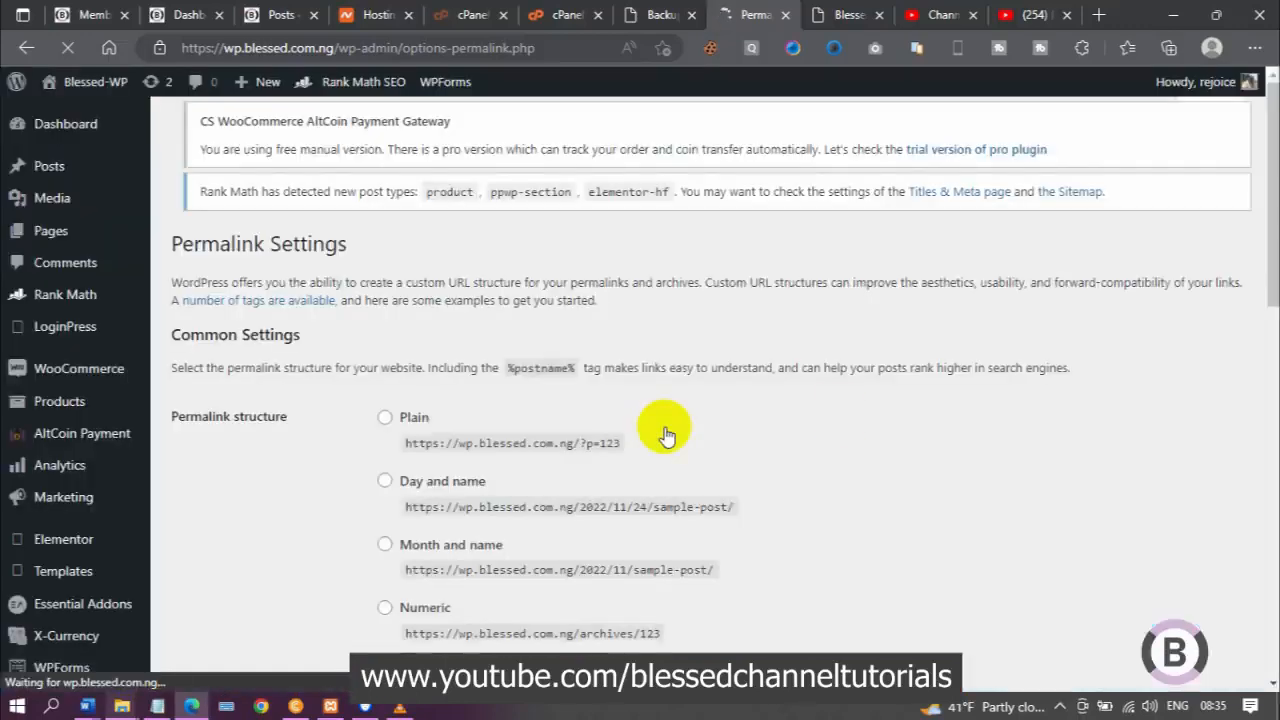
Step: Review the permalink settings and save them with the Post name structure
left_click_drag(1272, 272, 1272, 658)
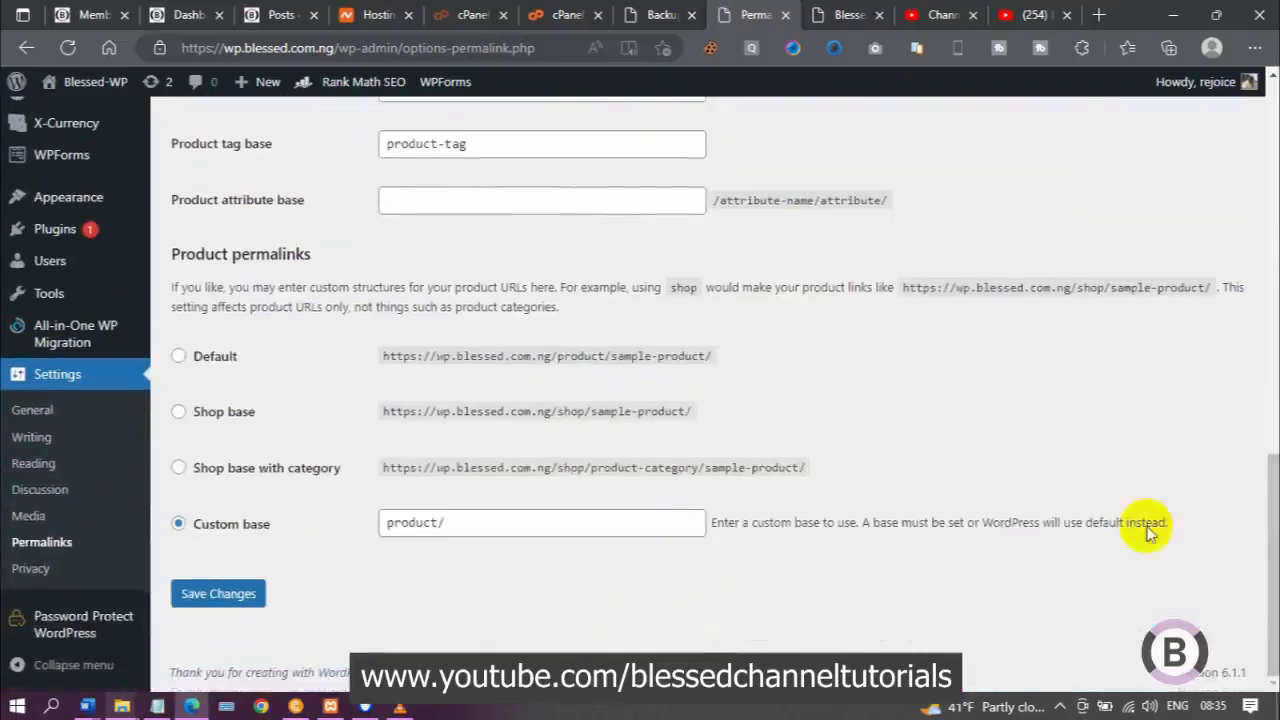
left_click_drag(1262, 445, 1260, 257)
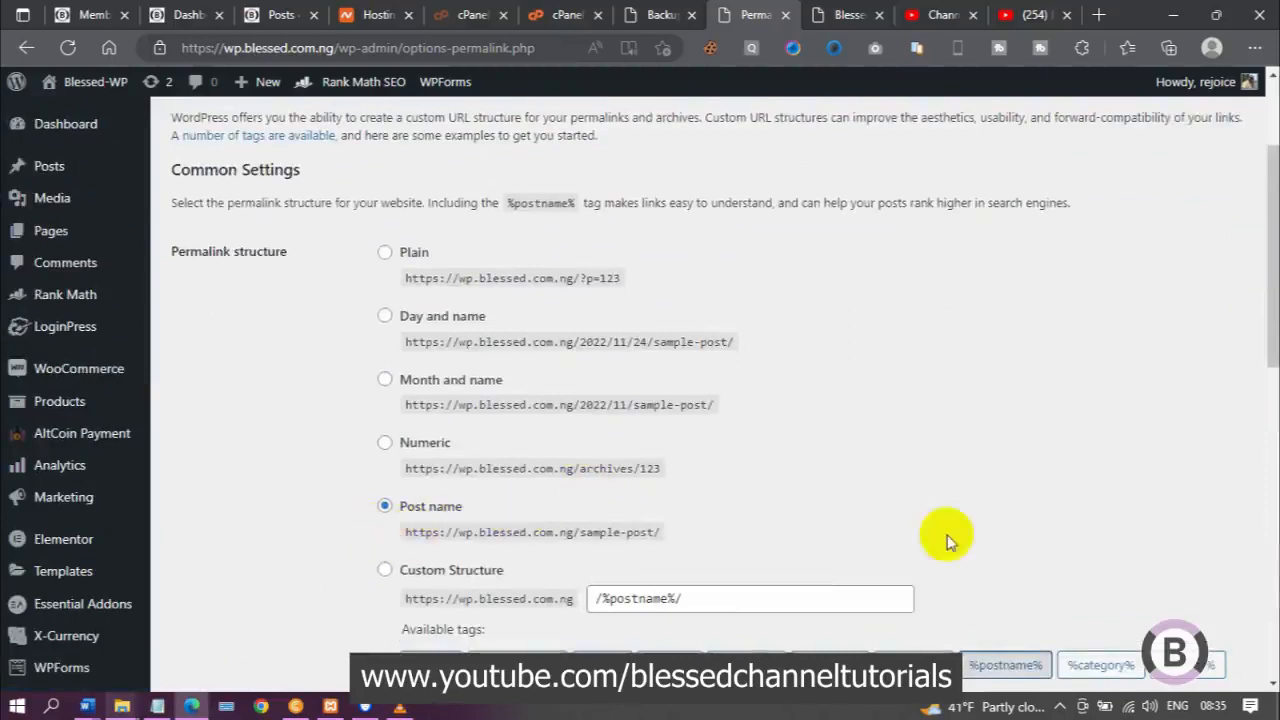
left_click_drag(1257, 552, 1270, 645)
left_click(240, 667)
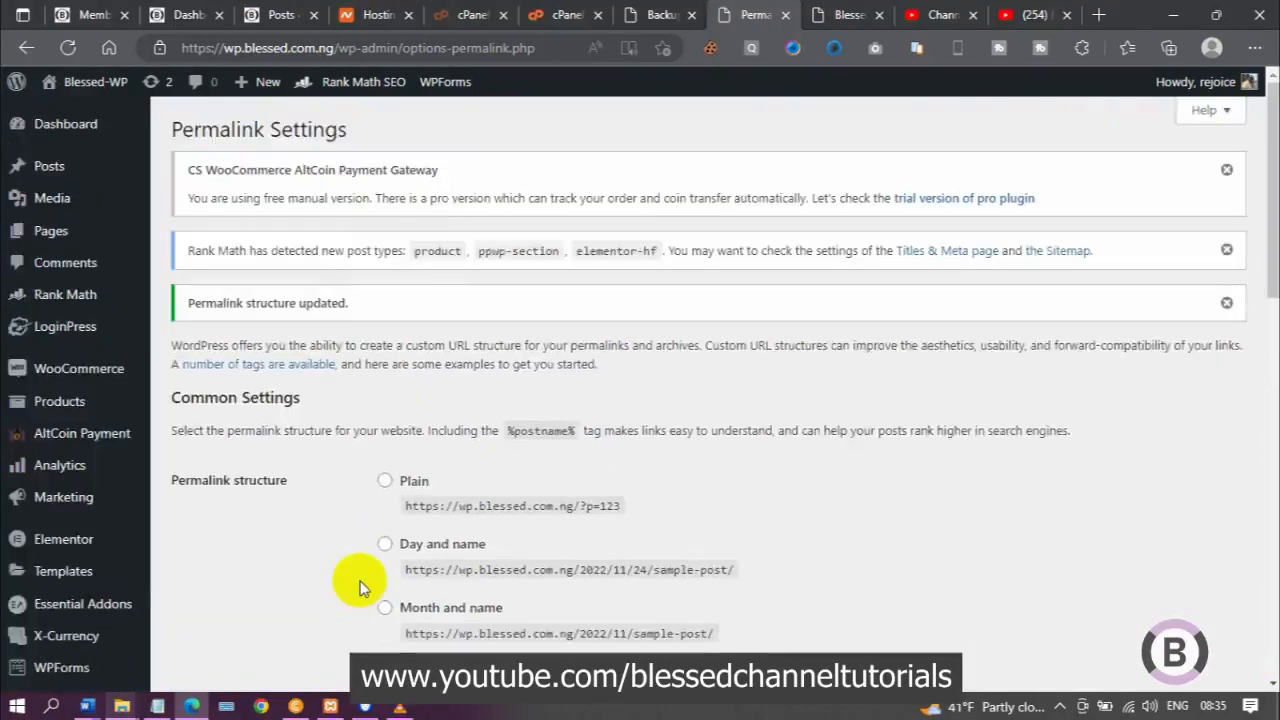
Step: Reload the wp.blessed.com.ng front page and look through the restored site
left_click(840, 15)
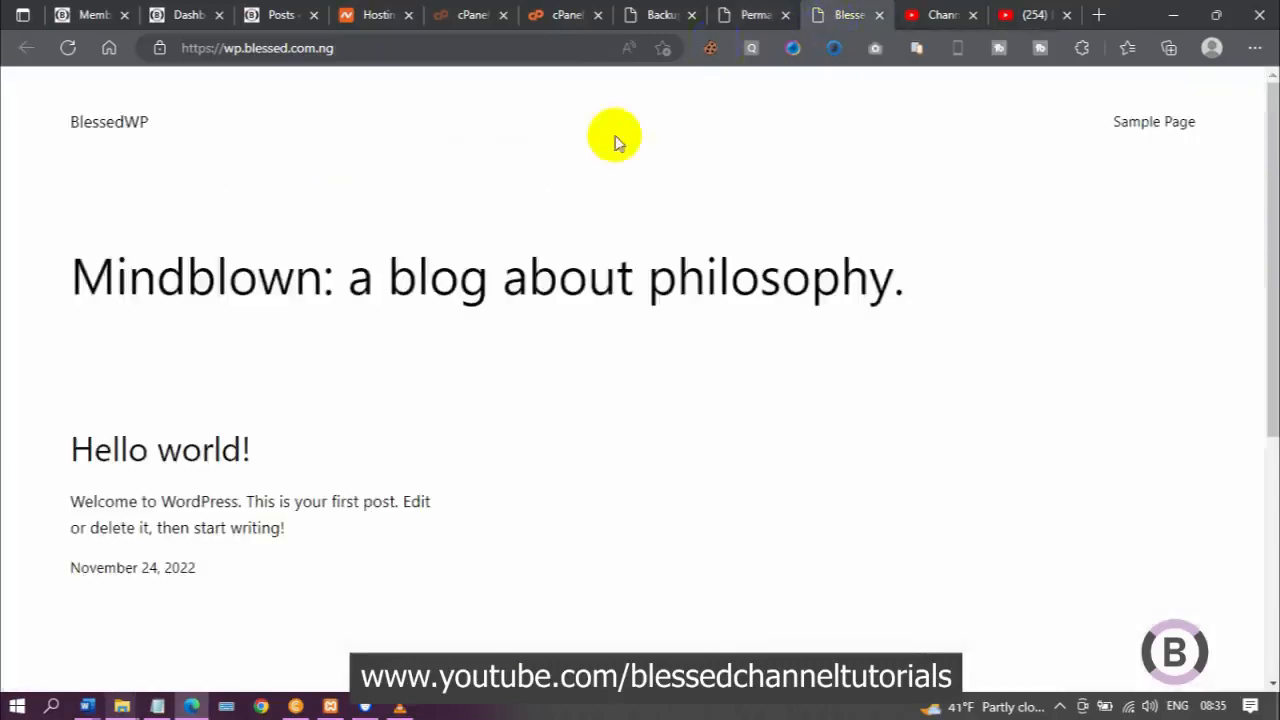
left_click(68, 48)
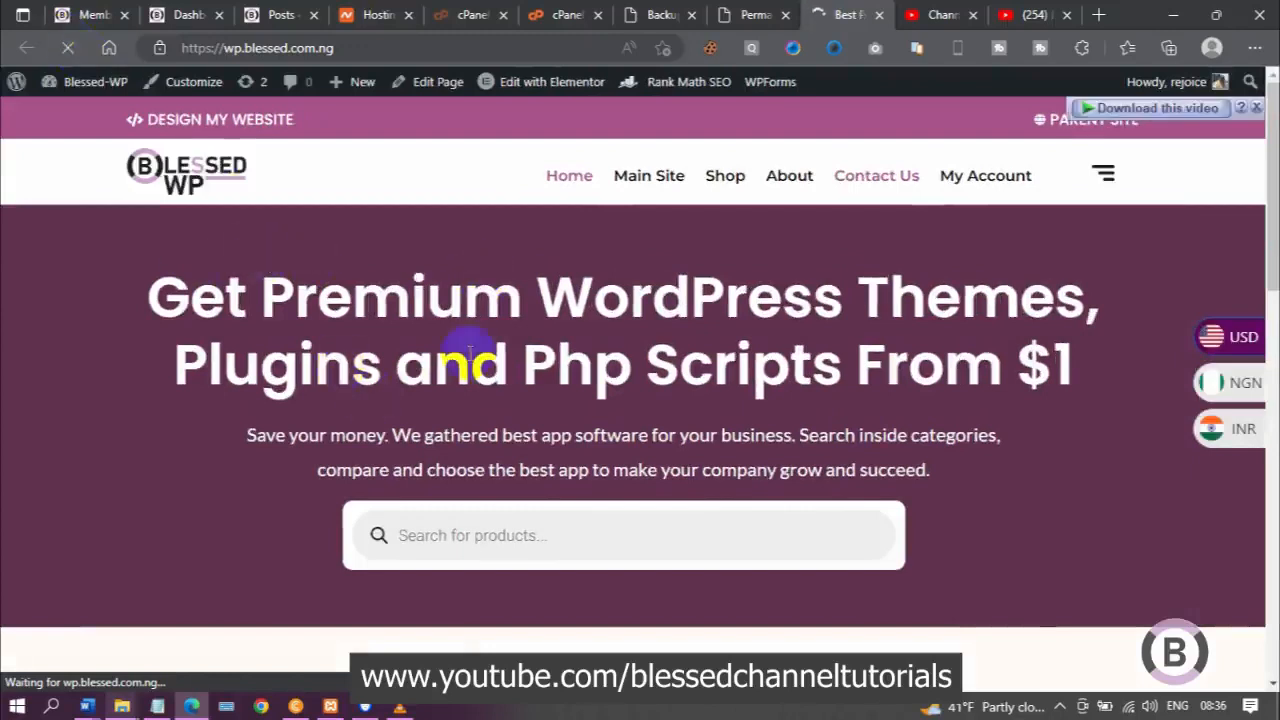
mouse_move(1272, 160)
left_mouse_down()
mouse_move(1272, 560)
mouse_move(1272, 160)
left_mouse_up()
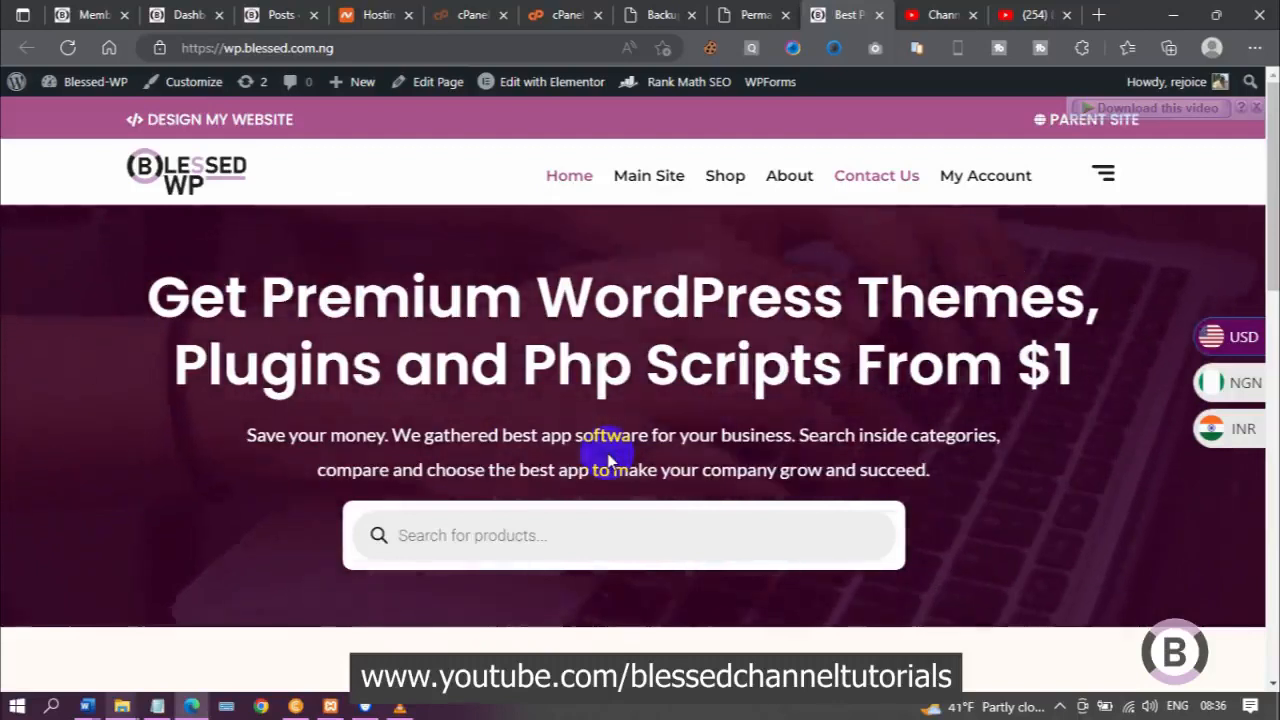
Step: Select the uploaded .wpress backup file in the cPanel File Manager, and close the finished Backups page
left_click(650, 15)
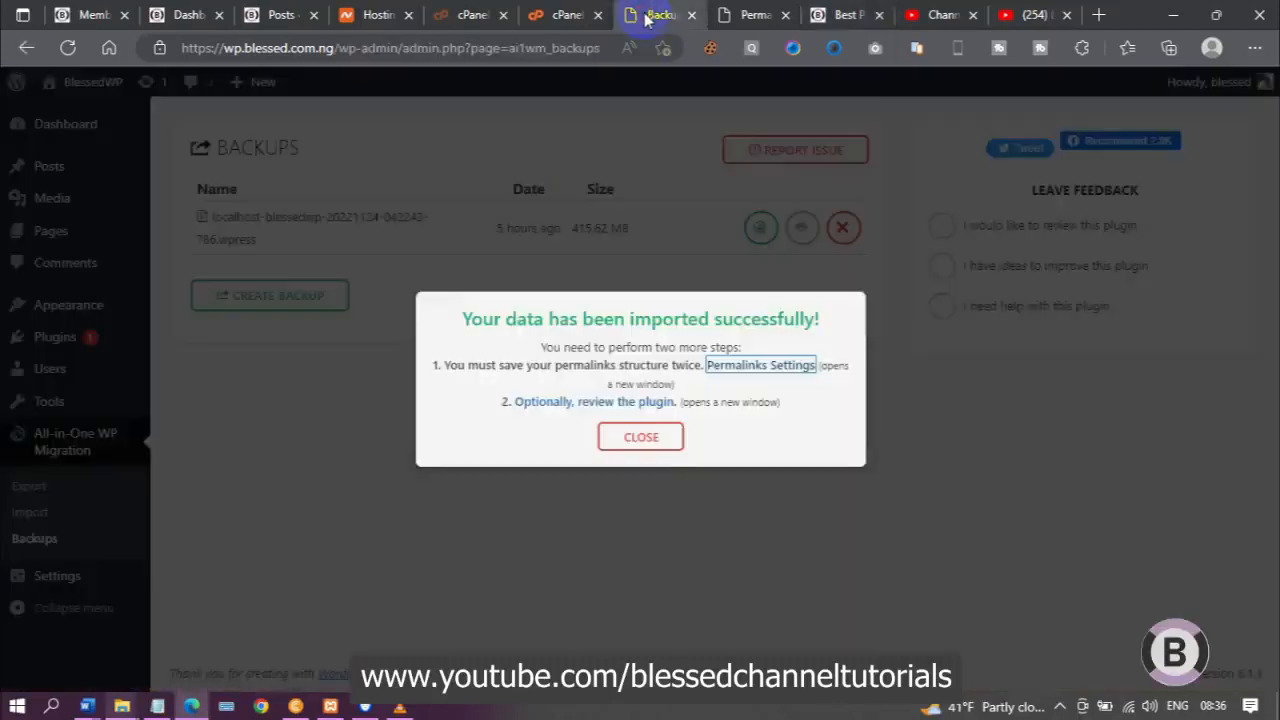
left_click(565, 15)
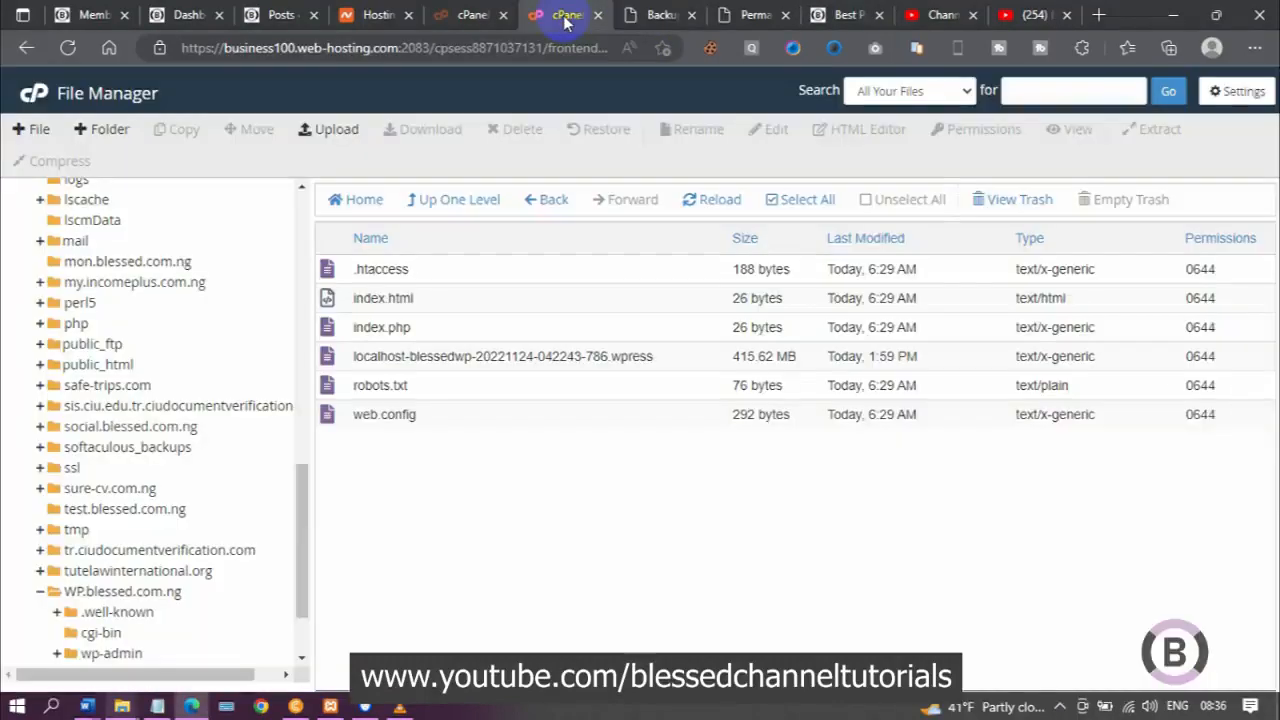
left_click(604, 358)
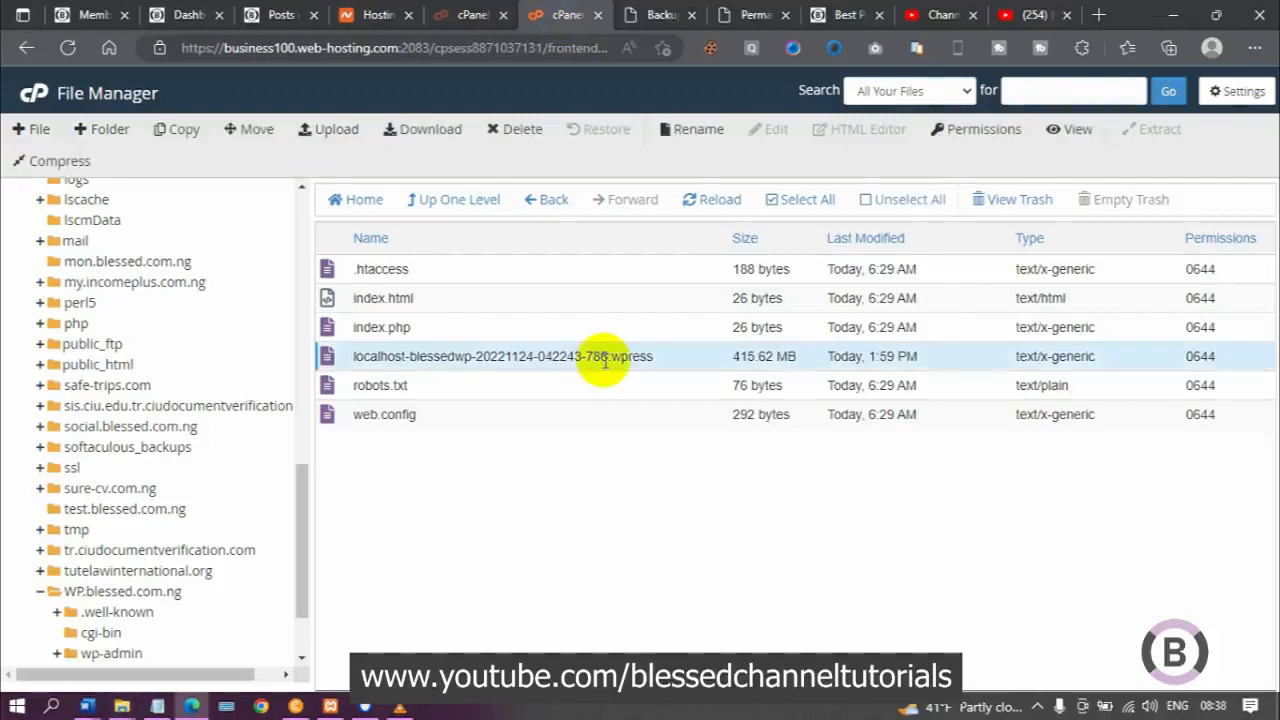
left_click(659, 12)
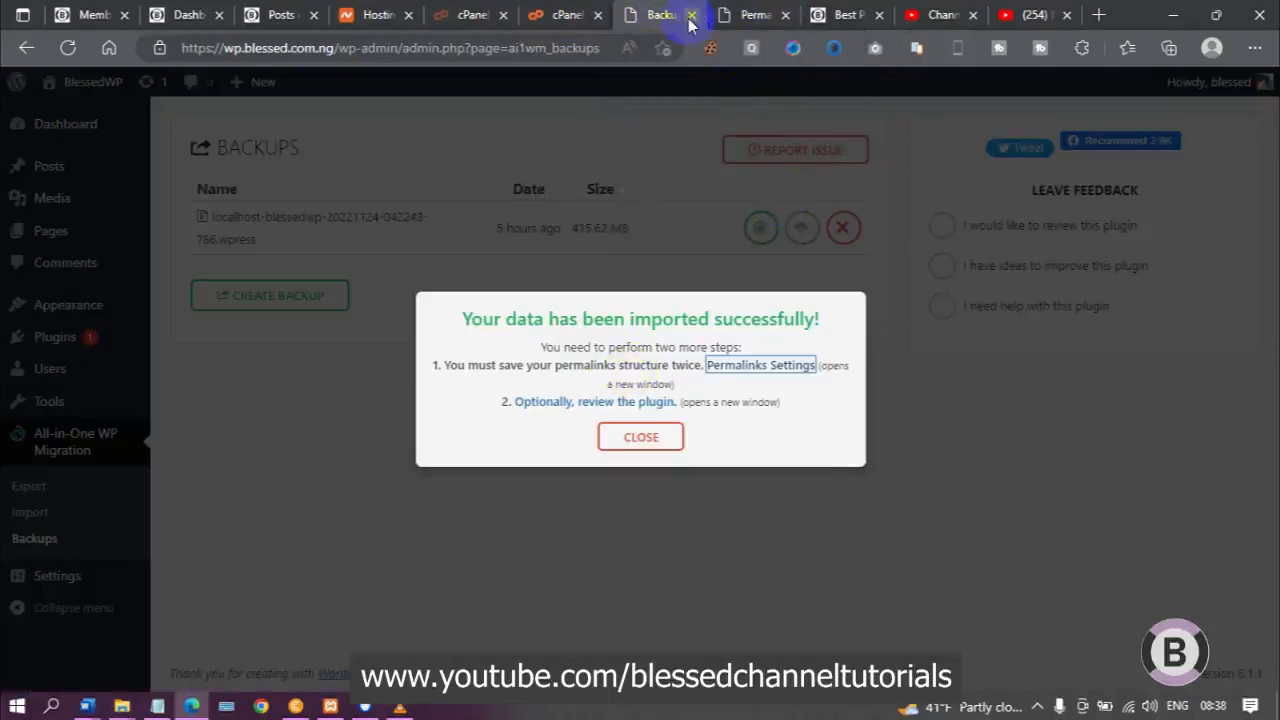
left_click(691, 15)
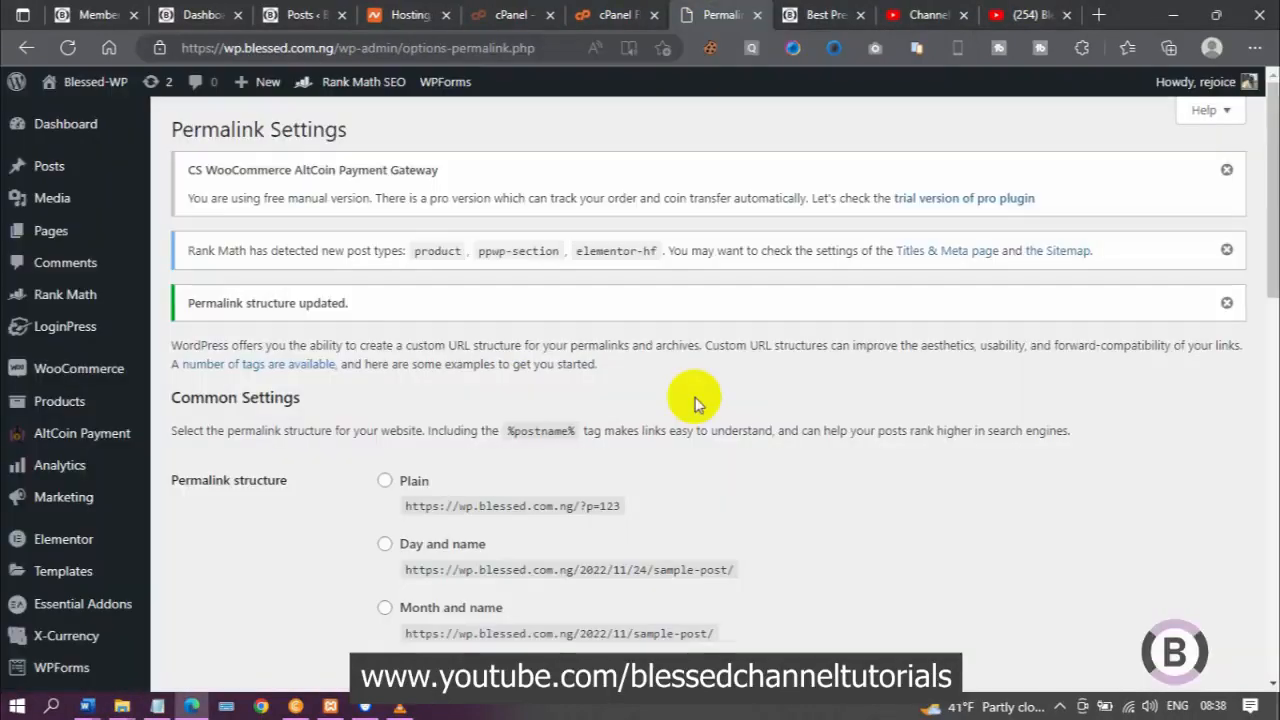